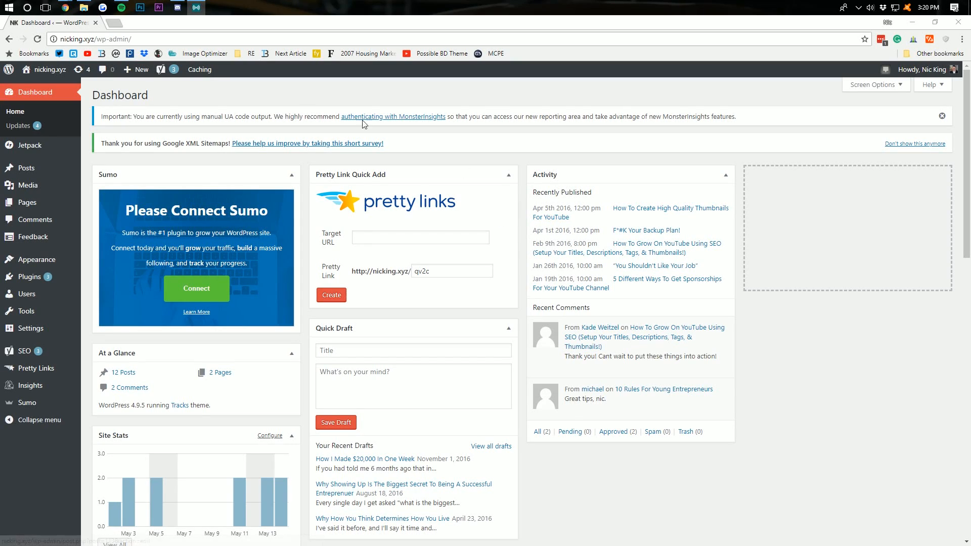
{"action": "left_click", "coordinate": [95, 37]}
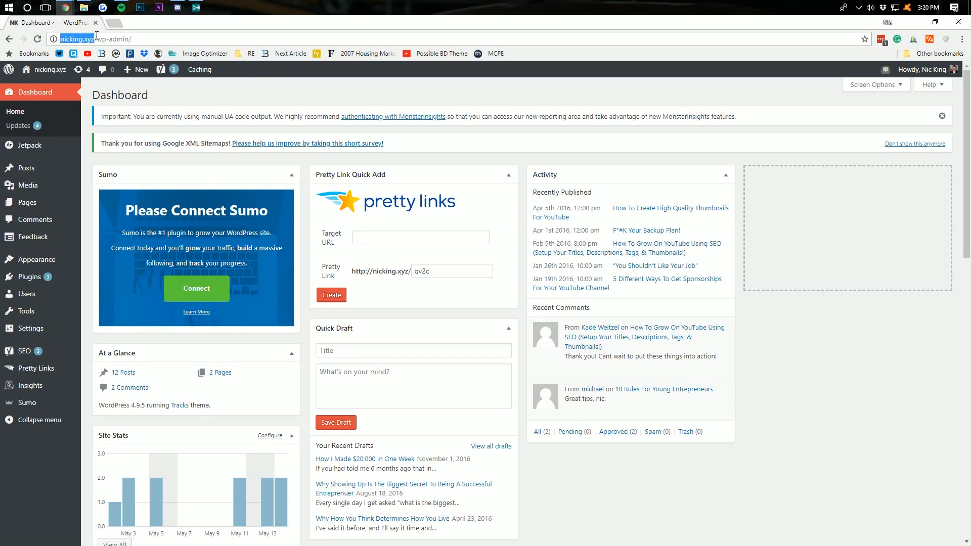
{"action": "left_click", "coordinate": [95, 39]}
{"action": "left_click", "coordinate": [150, 39]}
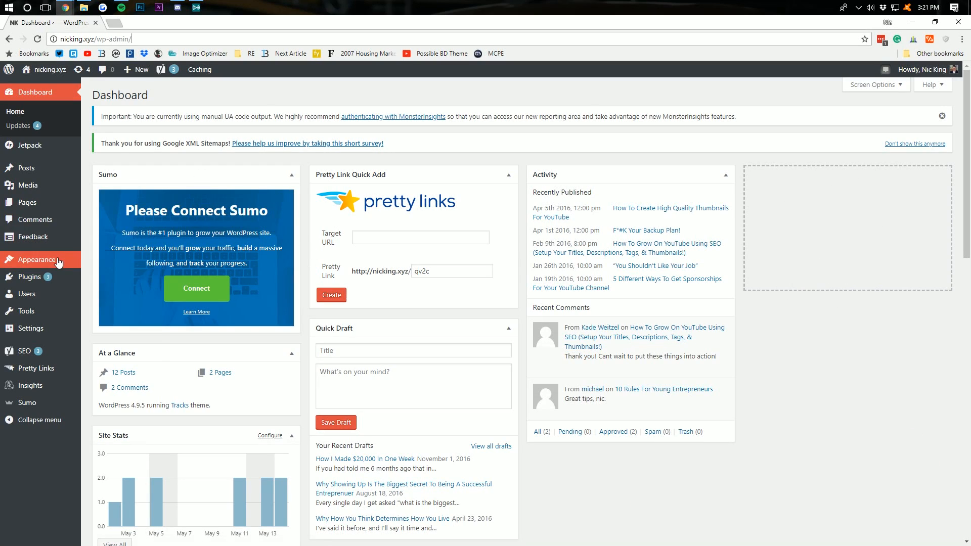
Step: Open the site's Themes page and view the details of the active Tracks theme
{"action": "left_click", "coordinate": [100, 263]}
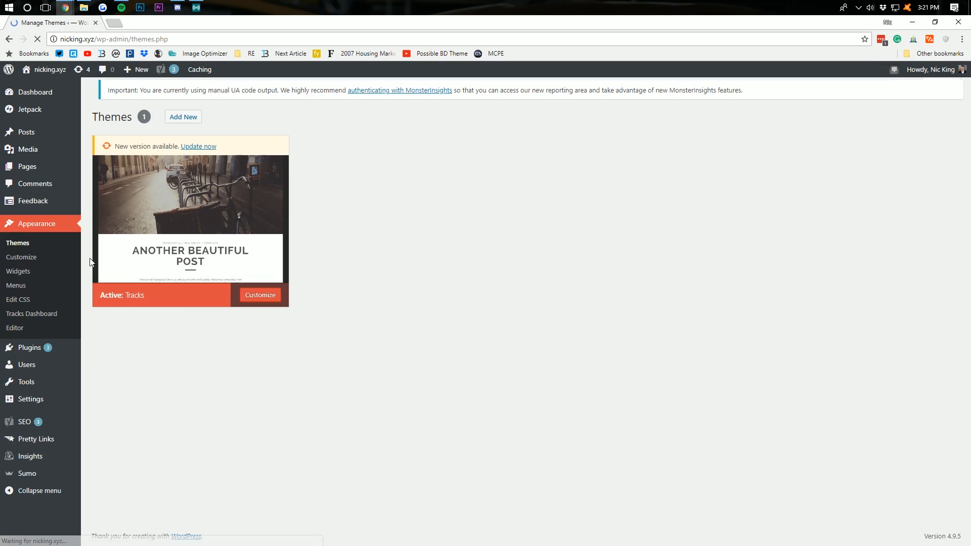
{"action": "left_click", "coordinate": [115, 263]}
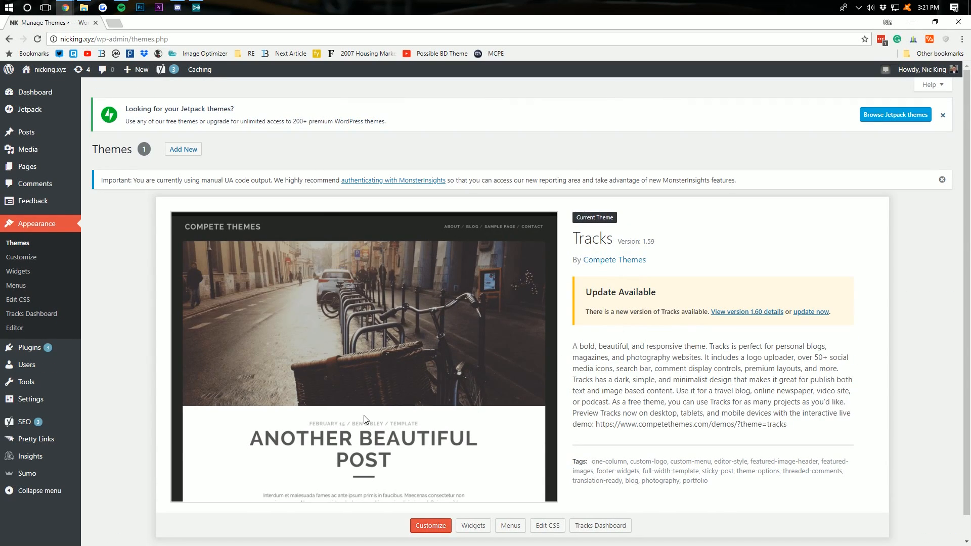
{"action": "scroll", "coordinate": [596, 272], "scroll_direction": "down", "scroll_amount": 1}
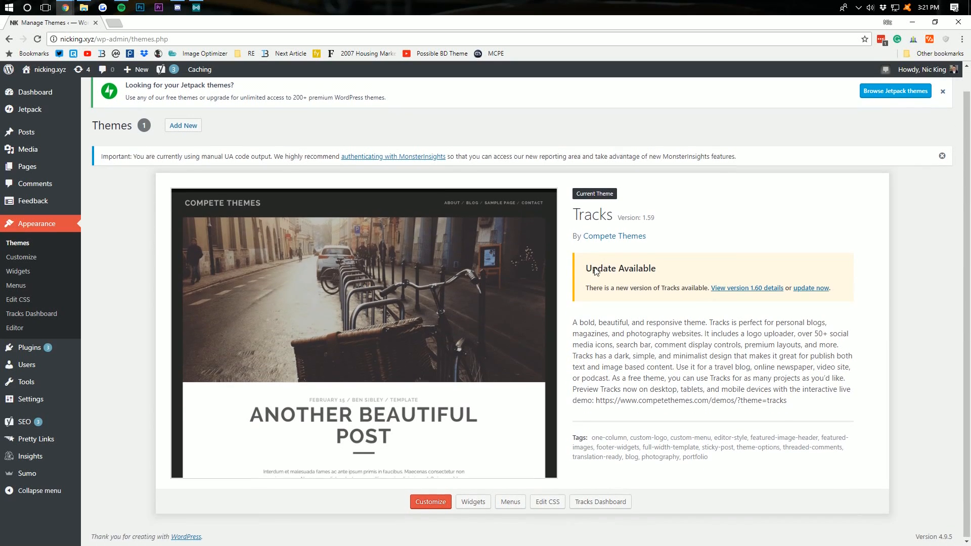
{"action": "scroll", "coordinate": [351, 219], "scroll_direction": "up", "scroll_amount": 1}
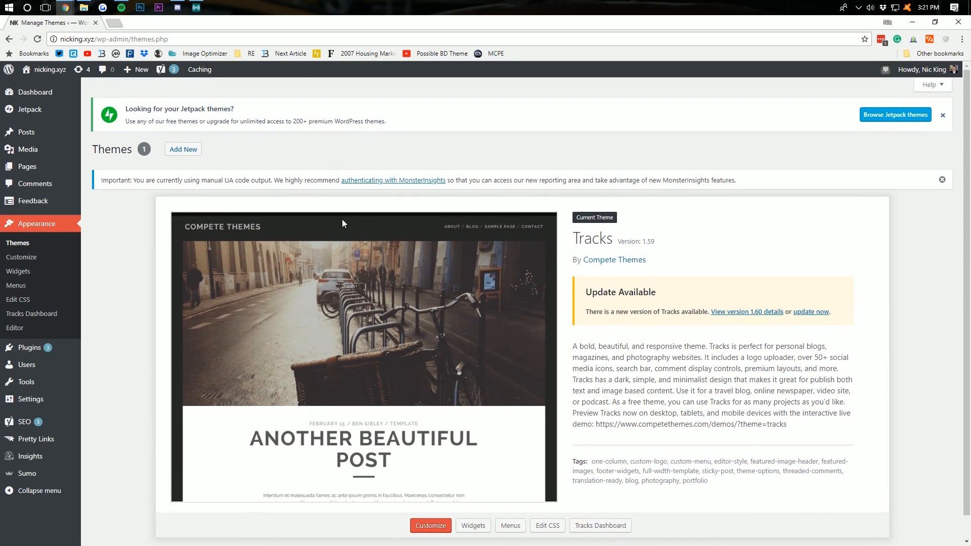
Step: Start adding a new theme and browse the catalogue of featured themes
{"action": "left_click", "coordinate": [191, 152]}
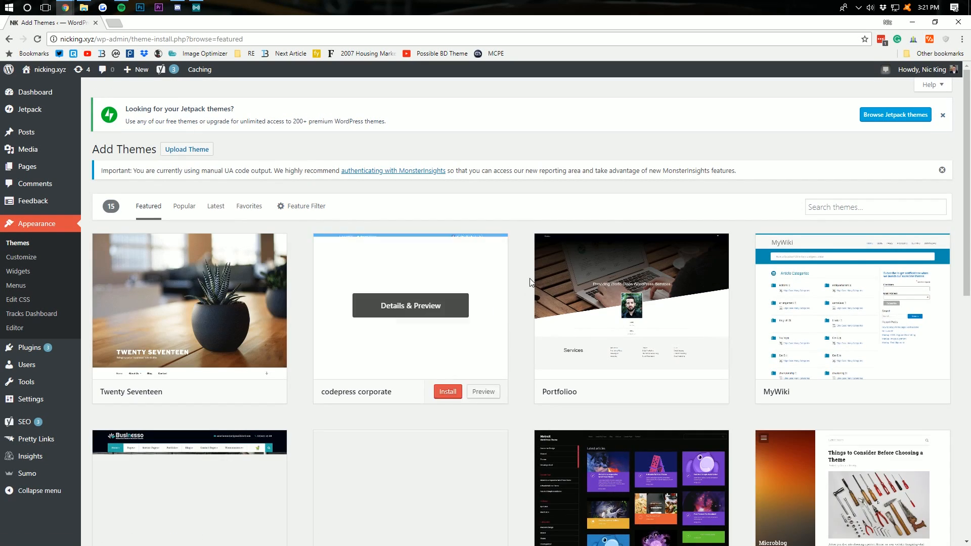
{"action": "scroll", "coordinate": [680, 340], "scroll_direction": "down", "scroll_amount": 3}
{"action": "scroll", "coordinate": [680, 340], "scroll_direction": "down", "scroll_amount": 3}
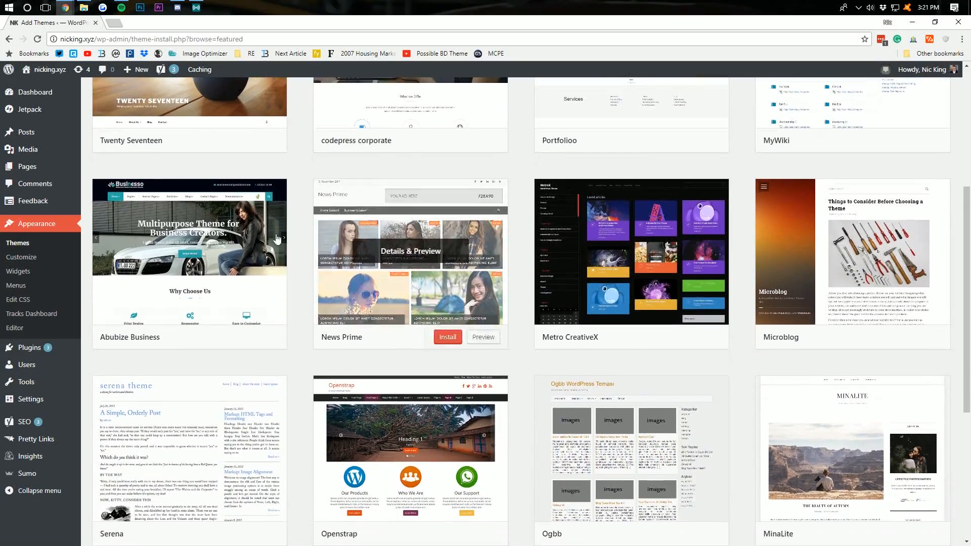
{"action": "scroll", "coordinate": [231, 208], "scroll_direction": "down", "scroll_amount": 5}
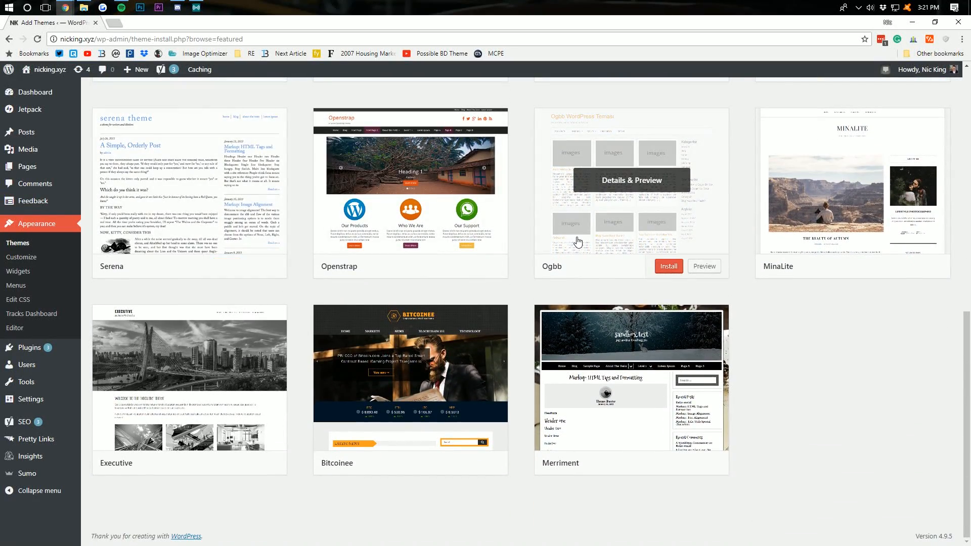
Step: Preview the Bitcoinee theme, look through its sample page and close the preview
{"action": "left_click", "coordinate": [450, 387]}
{"action": "scroll", "coordinate": [520, 213], "scroll_direction": "down", "scroll_amount": 8}
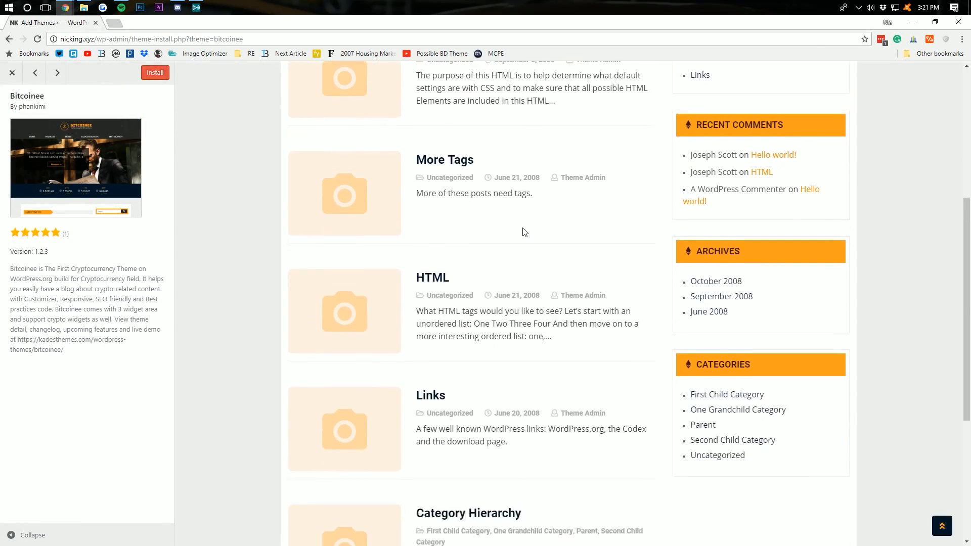
{"action": "scroll", "coordinate": [529, 228], "scroll_direction": "up", "scroll_amount": 3}
{"action": "scroll", "coordinate": [529, 229], "scroll_direction": "up", "scroll_amount": 6}
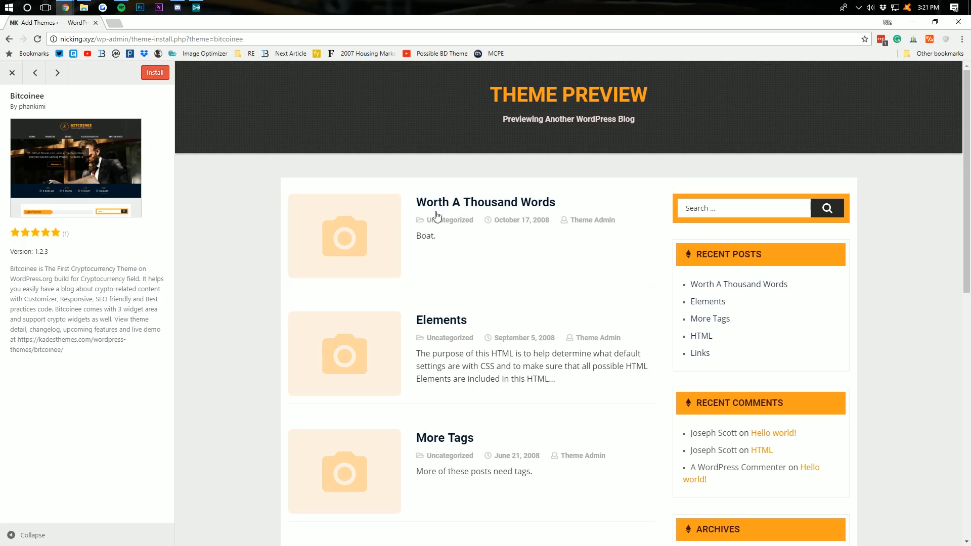
{"action": "left_click", "coordinate": [12, 73]}
Step: Preview the Portfolioo theme, look over its sample page and return to the featured themes
{"action": "scroll", "coordinate": [622, 277], "scroll_direction": "up", "scroll_amount": 9}
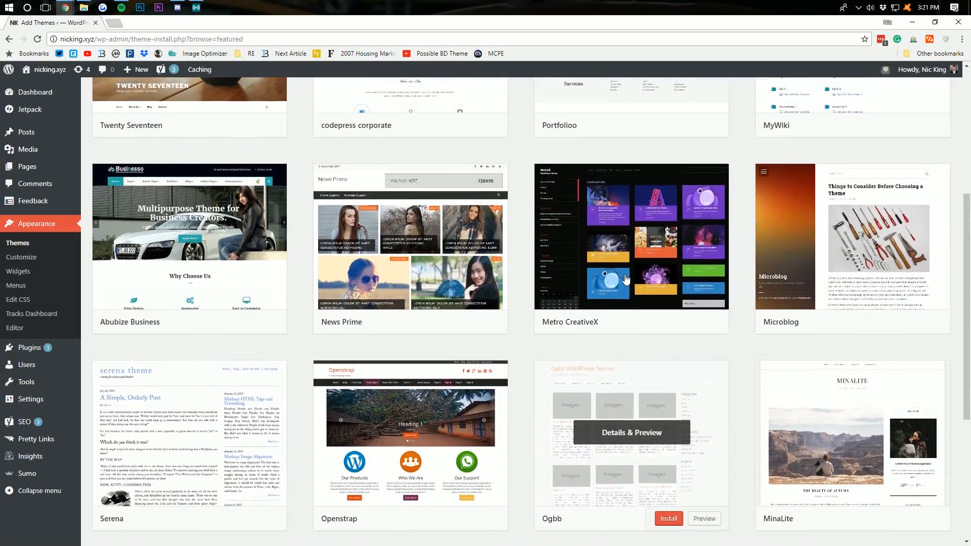
{"action": "scroll", "coordinate": [626, 280], "scroll_direction": "down", "scroll_amount": 1}
{"action": "scroll", "coordinate": [626, 281], "scroll_direction": "up", "scroll_amount": 3}
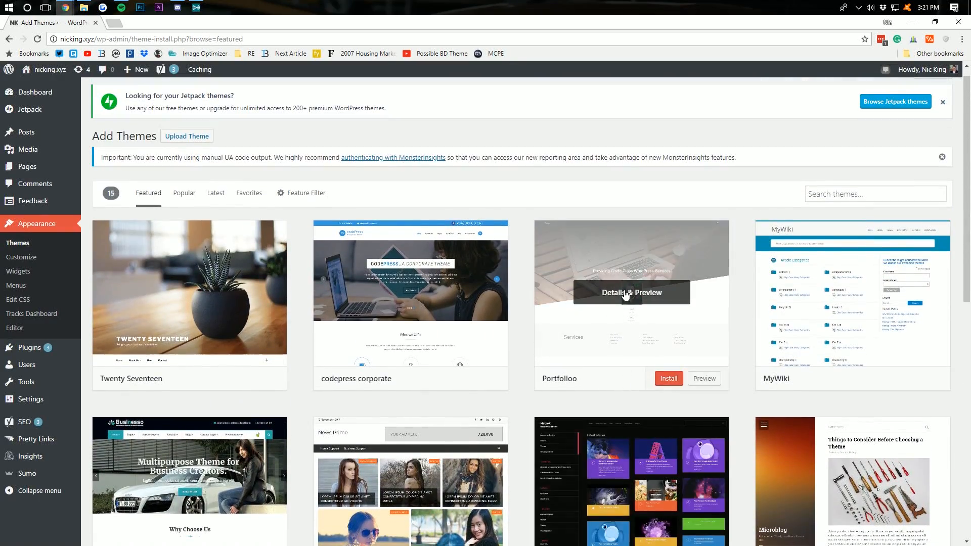
{"action": "left_click", "coordinate": [626, 293]}
{"action": "scroll", "coordinate": [412, 262], "scroll_direction": "down", "scroll_amount": 3}
{"action": "scroll", "coordinate": [414, 263], "scroll_direction": "up", "scroll_amount": 3}
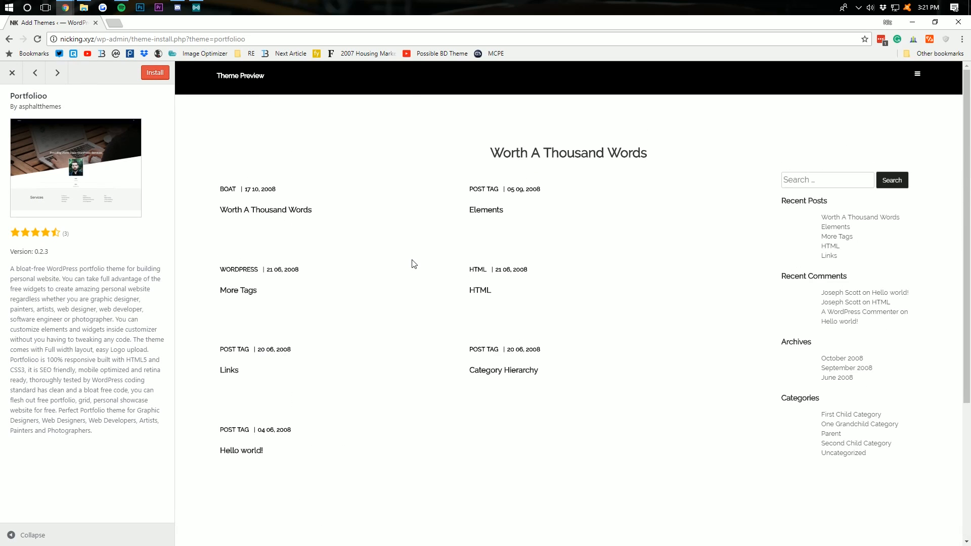
{"action": "key", "text": "alt+Left"}
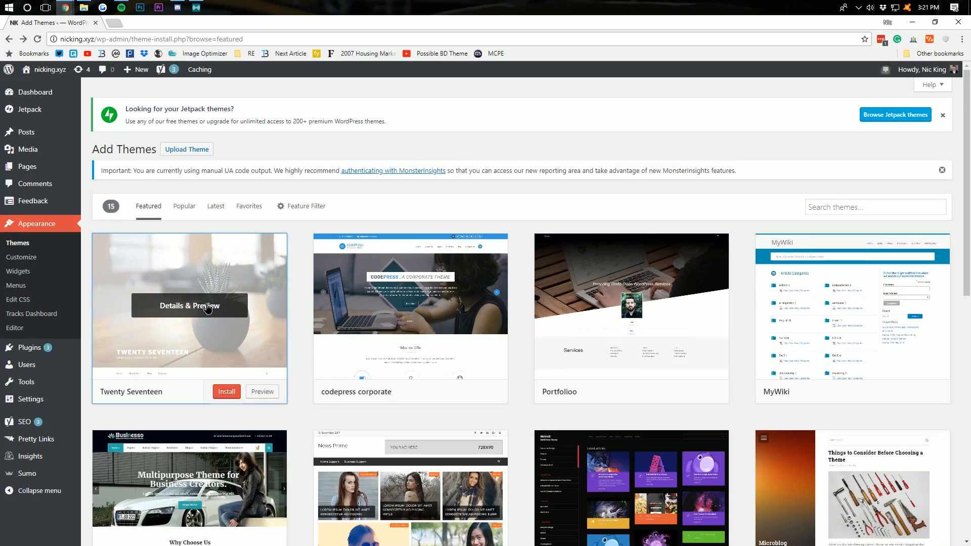
Step: Preview the Twenty Seventeen theme, install it without activating it and return to the theme catalogue
{"action": "left_click", "coordinate": [207, 306]}
{"action": "scroll", "coordinate": [481, 326], "scroll_direction": "down", "scroll_amount": 8}
{"action": "scroll", "coordinate": [483, 326], "scroll_direction": "down", "scroll_amount": 13}
{"action": "scroll", "coordinate": [491, 322], "scroll_direction": "up", "scroll_amount": 11}
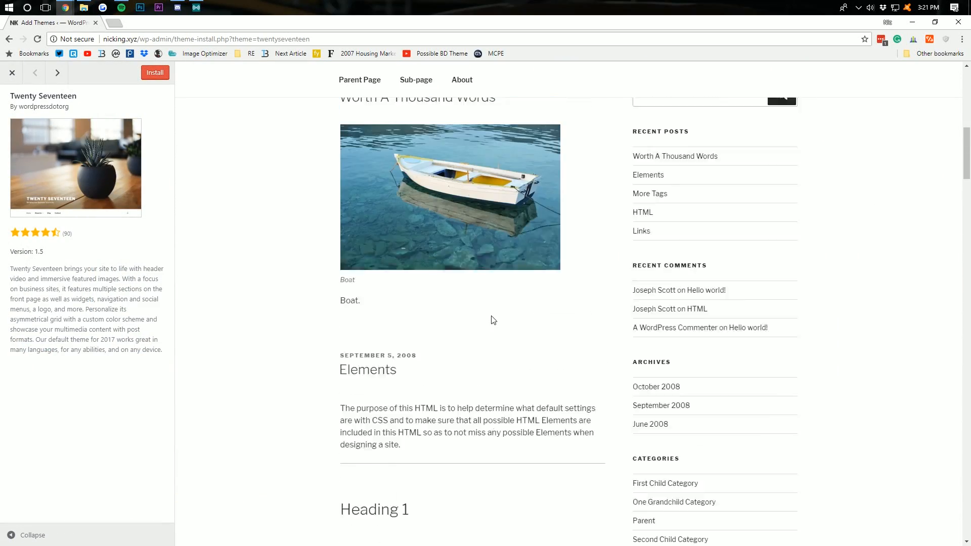
{"action": "scroll", "coordinate": [493, 320], "scroll_direction": "up", "scroll_amount": 10}
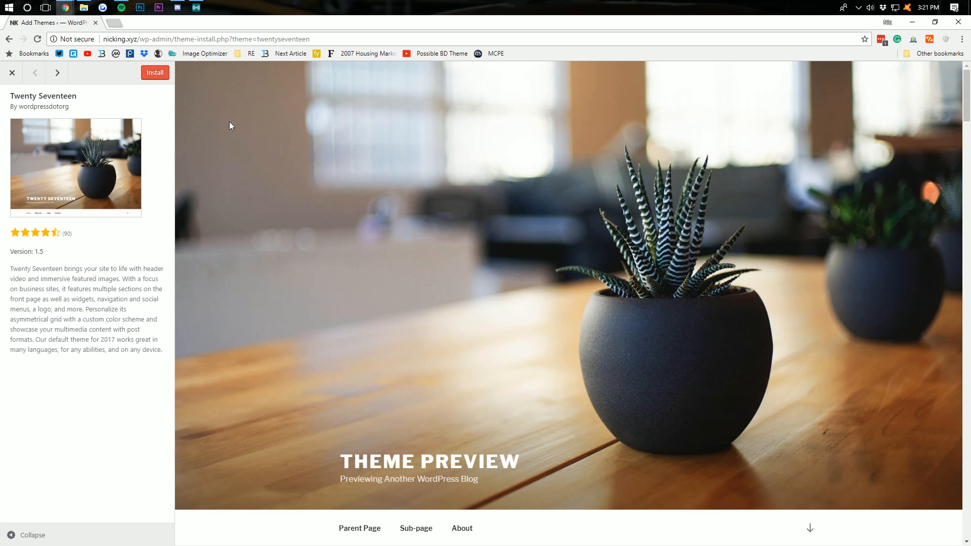
{"action": "left_click", "coordinate": [161, 75]}
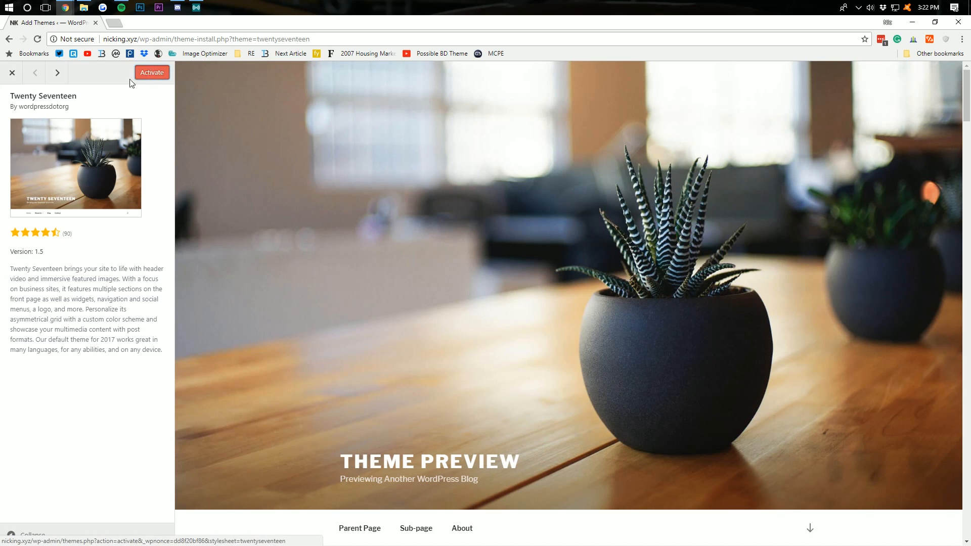
{"action": "left_click", "coordinate": [14, 74]}
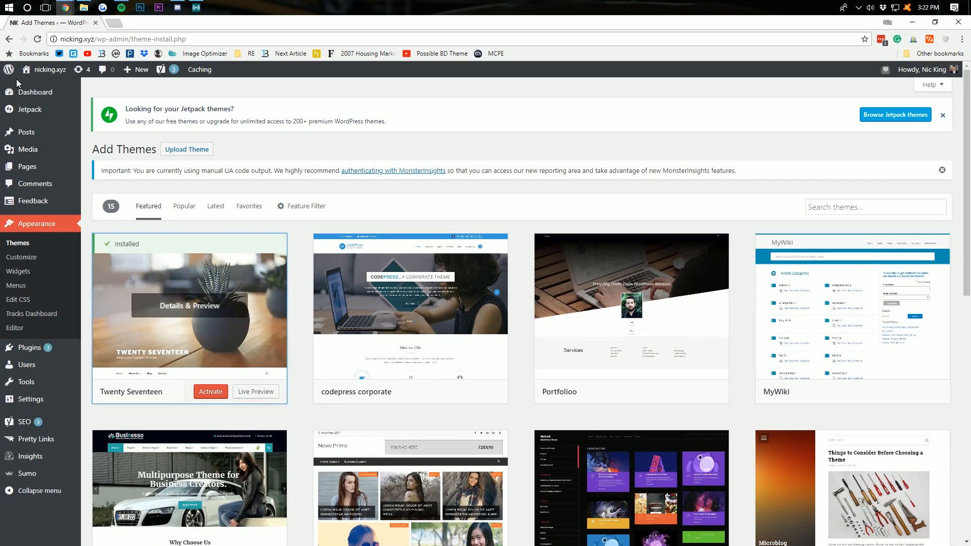
Step: Open the customizer for the Tracks theme and look into its Tagline Display and Site Identity settings
{"action": "left_click", "coordinate": [66, 258]}
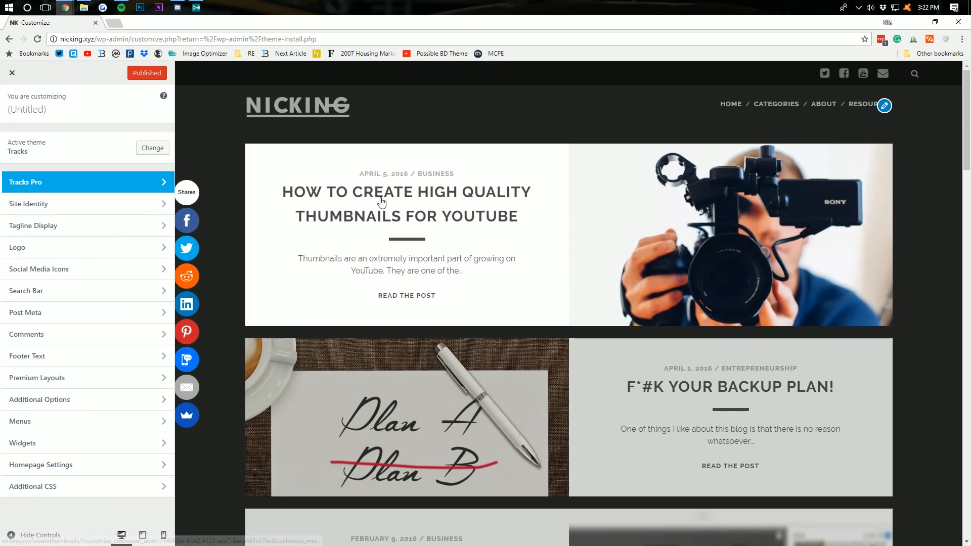
{"action": "left_click", "coordinate": [81, 227]}
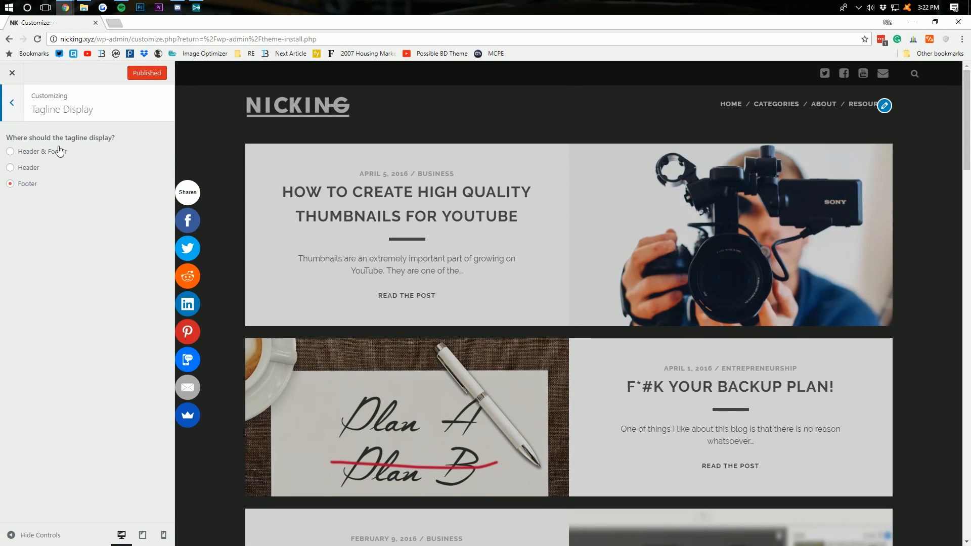
{"action": "left_click", "coordinate": [11, 102]}
{"action": "left_click", "coordinate": [24, 204]}
{"action": "left_click", "coordinate": [12, 102]}
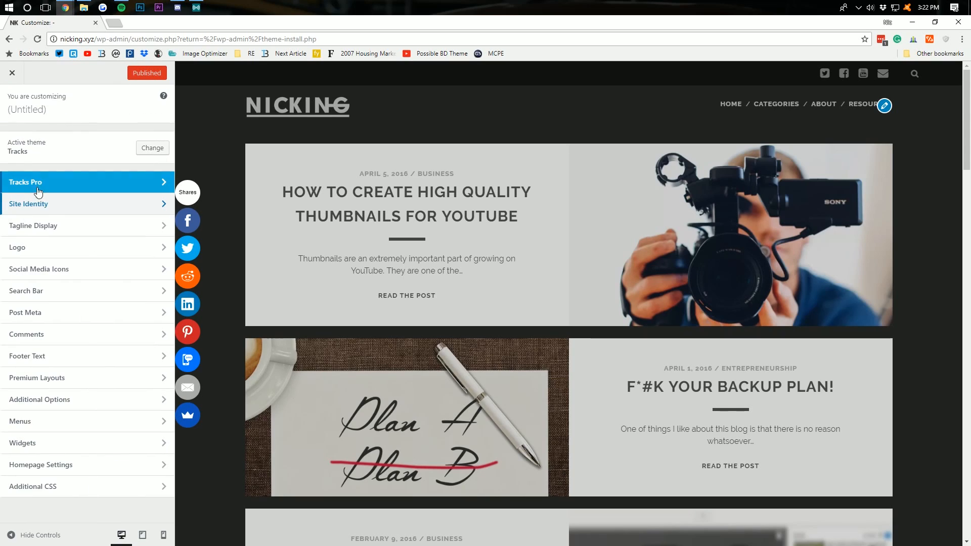
Step: Try displaying the tagline in the Header, check the page preview and set it back to Footer
{"action": "left_click", "coordinate": [69, 233]}
{"action": "left_click", "coordinate": [36, 168]}
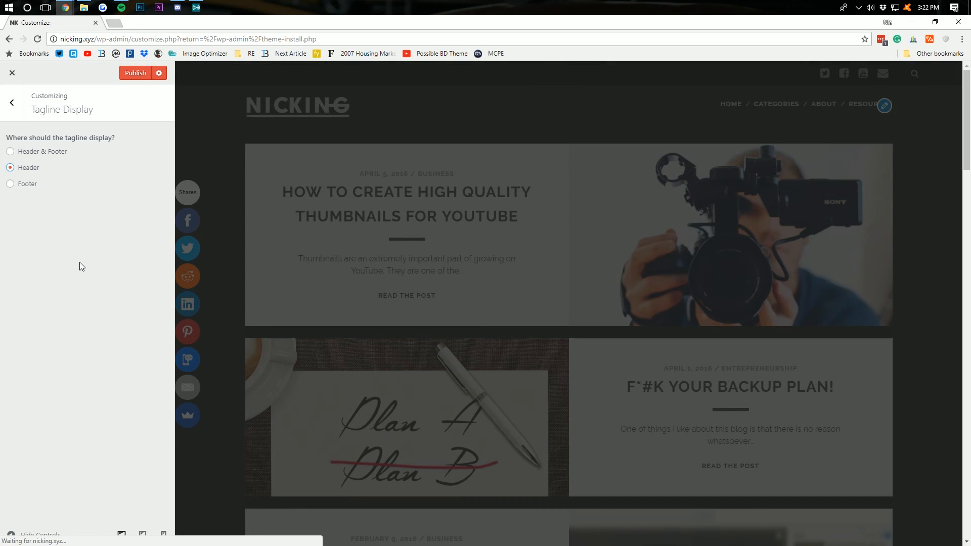
{"action": "scroll", "coordinate": [376, 323], "scroll_direction": "down", "scroll_amount": 10}
{"action": "scroll", "coordinate": [375, 321], "scroll_direction": "down", "scroll_amount": 15}
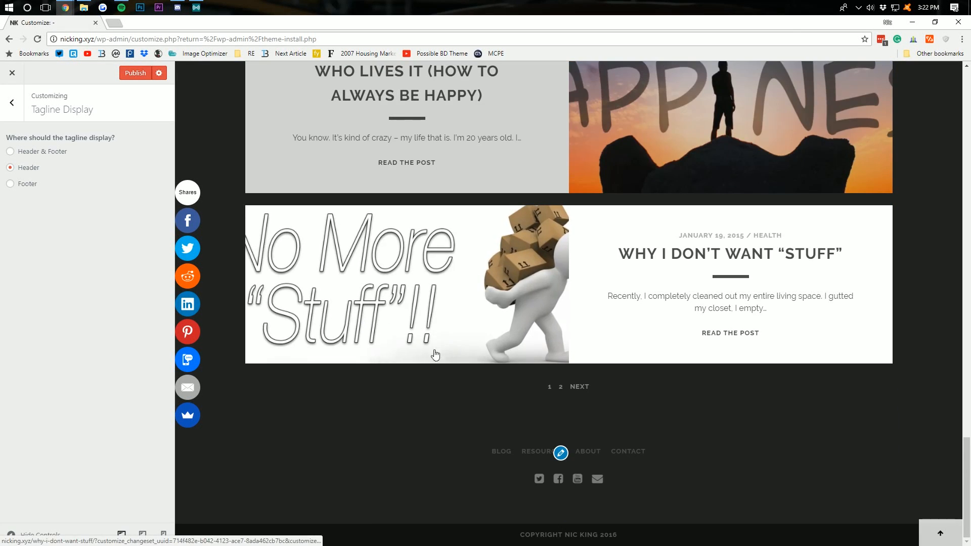
{"action": "left_click", "coordinate": [22, 184]}
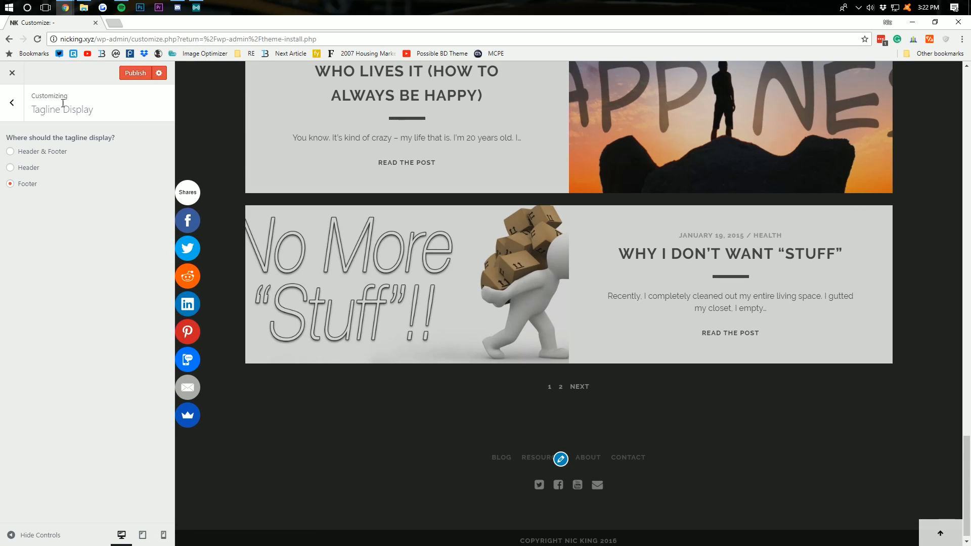
Step: Publish the customizer settings, look over the site preview and close the customizer
{"action": "left_click", "coordinate": [11, 102]}
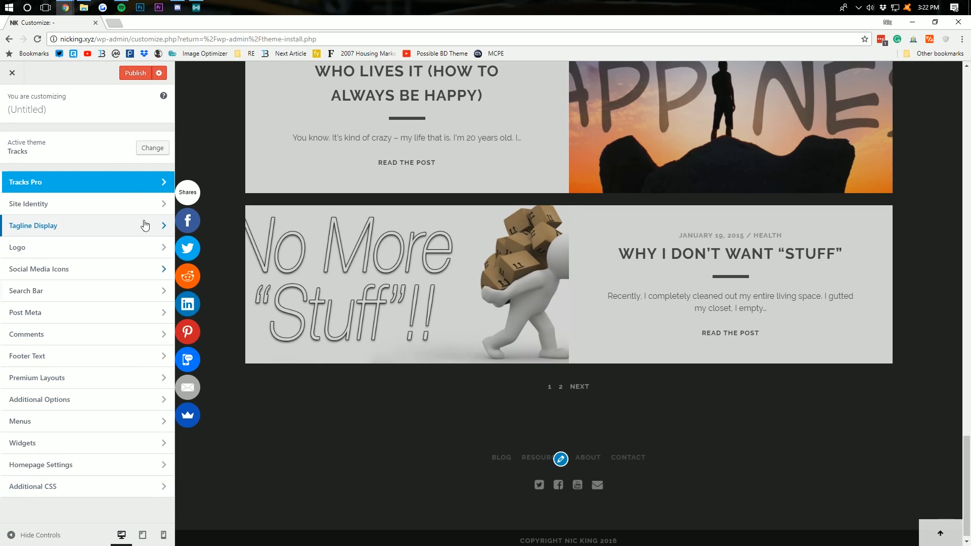
{"action": "left_click", "coordinate": [123, 78]}
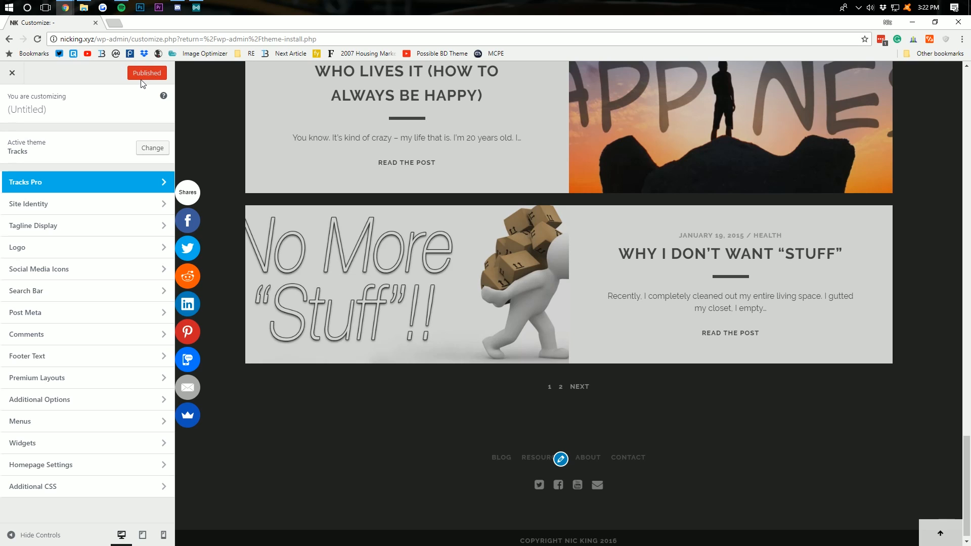
{"action": "scroll", "coordinate": [433, 393], "scroll_direction": "up", "scroll_amount": 20}
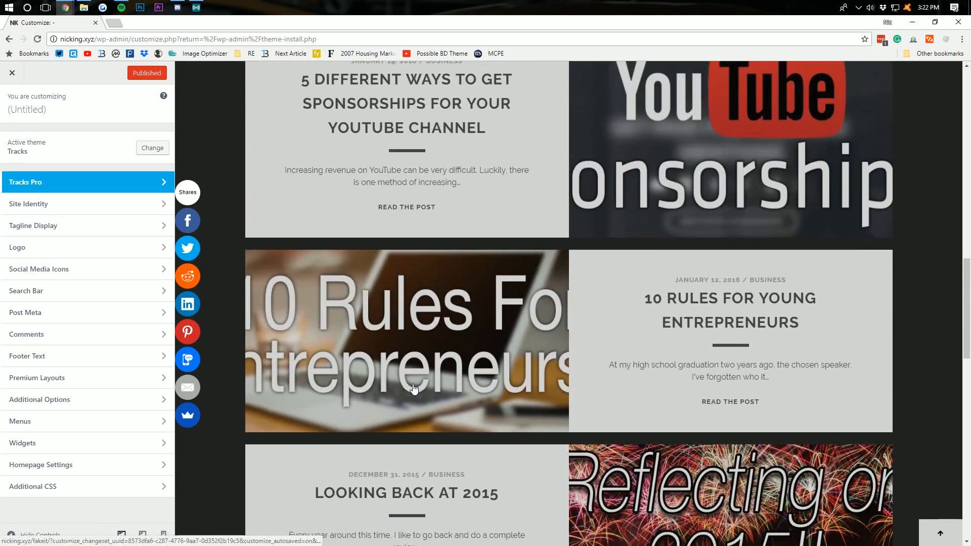
{"action": "scroll", "coordinate": [433, 390], "scroll_direction": "up", "scroll_amount": 8}
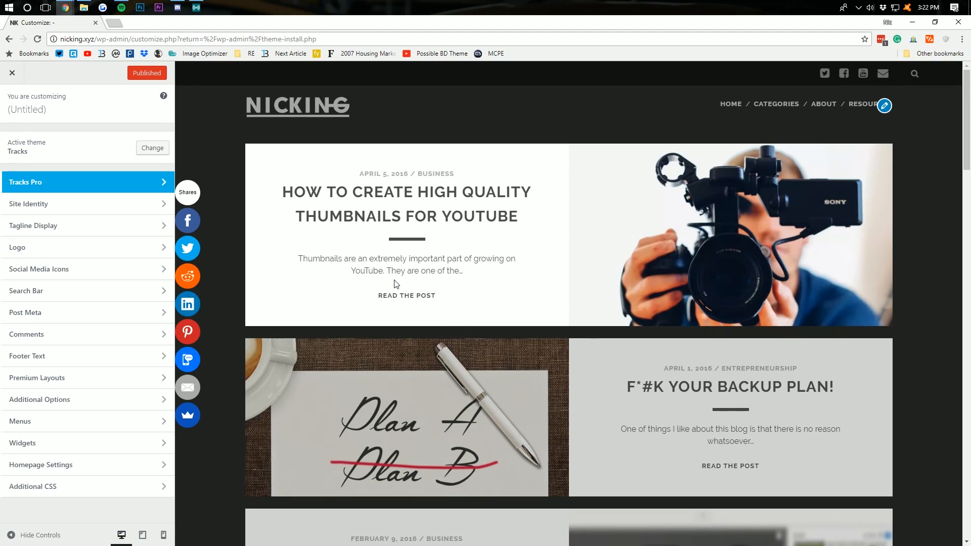
{"action": "left_click", "coordinate": [13, 73]}
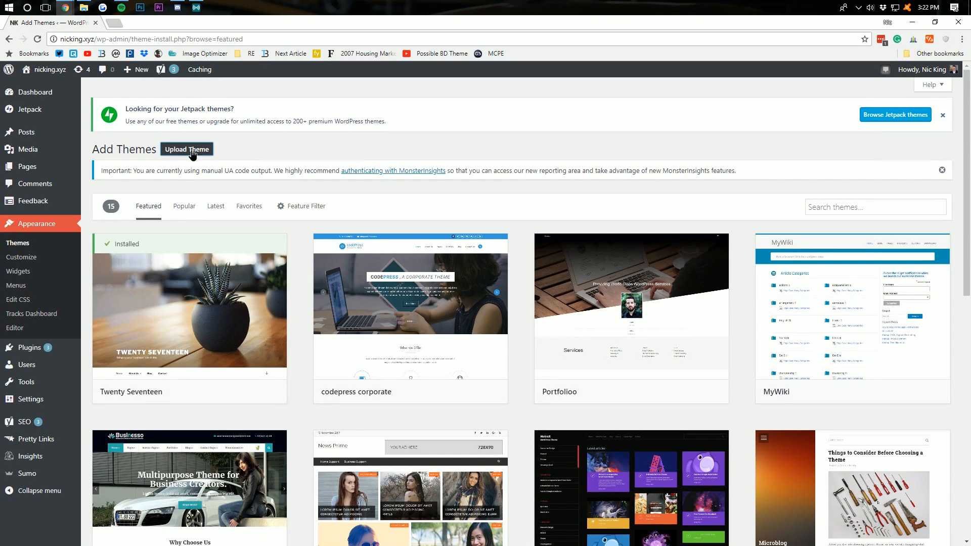
Step: Show the theme upload form and its file selection dialog, cancelling without choosing a file
{"action": "left_click", "coordinate": [192, 151]}
{"action": "left_click", "coordinate": [444, 270]}
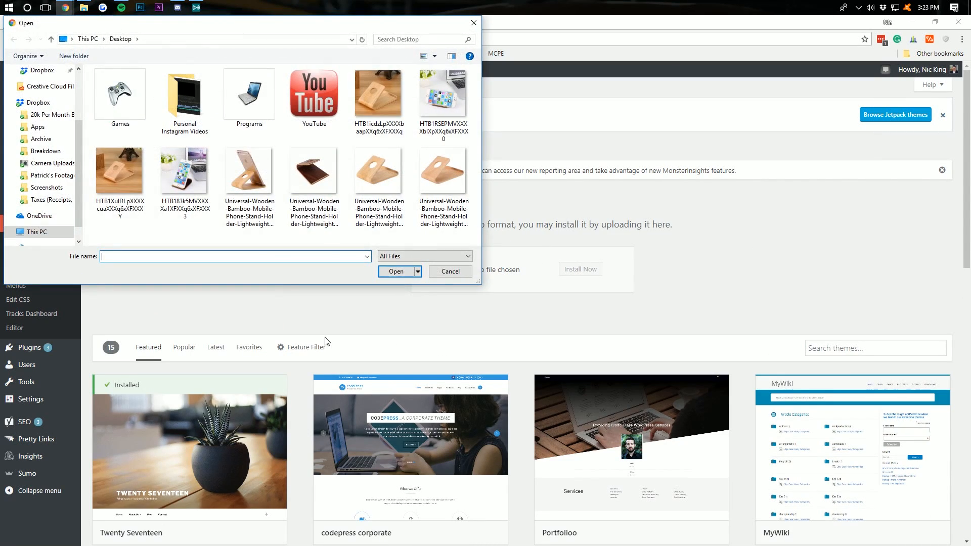
{"action": "left_click", "coordinate": [449, 271]}
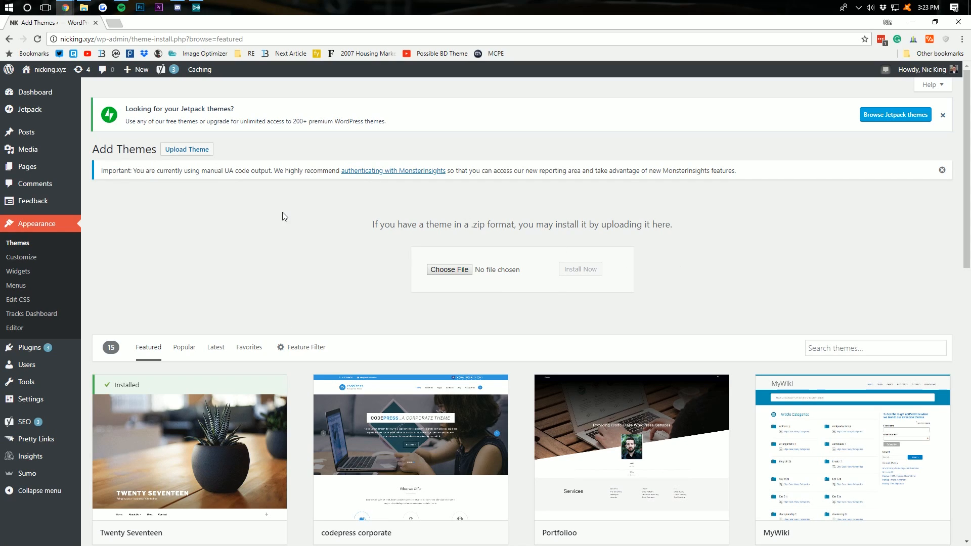
Step: Reopen the theme customizer to view the site settings and return to the theme catalogue
{"action": "left_click", "coordinate": [23, 257]}
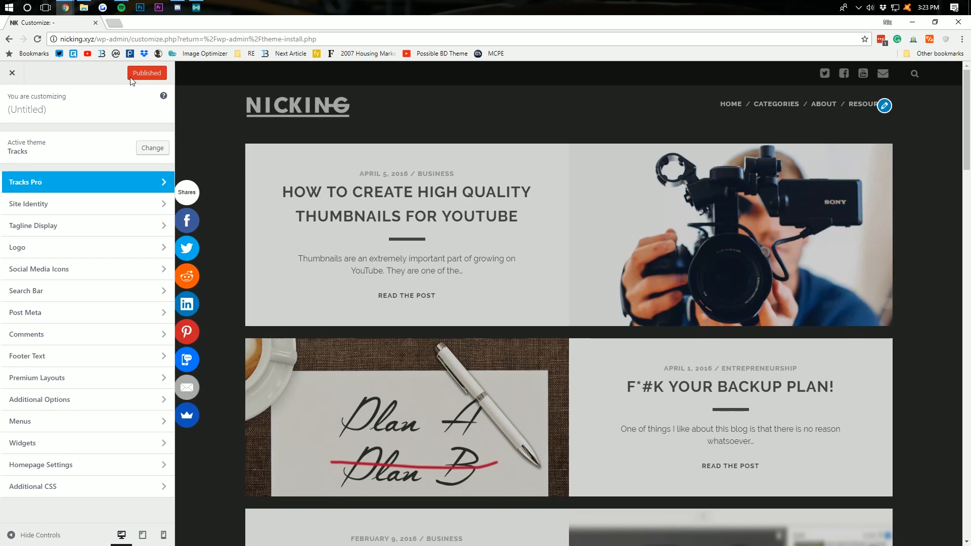
{"action": "left_click", "coordinate": [4, 77]}
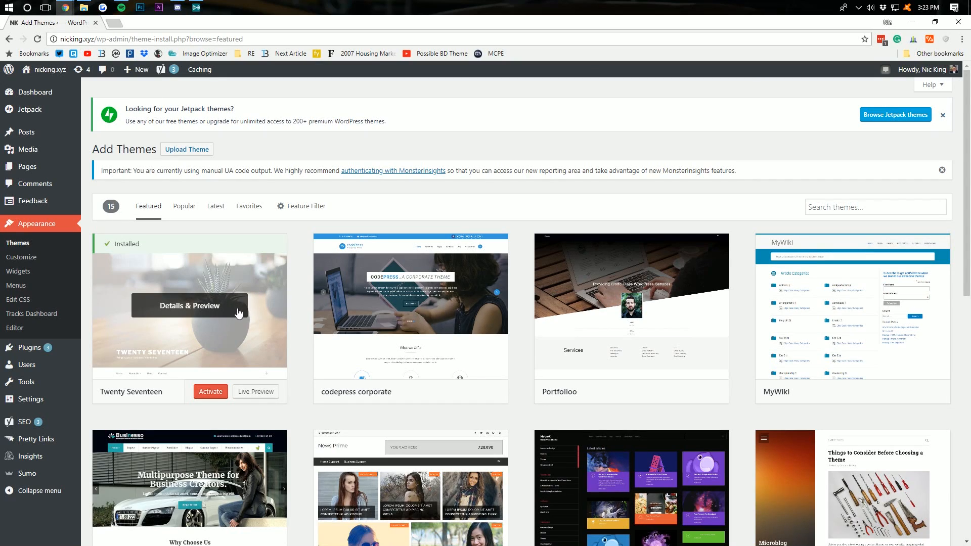
Step: Create a new post titled "Title" and start its body with the text "Words paragraph"
{"action": "mouse_move", "coordinate": [76, 133]}
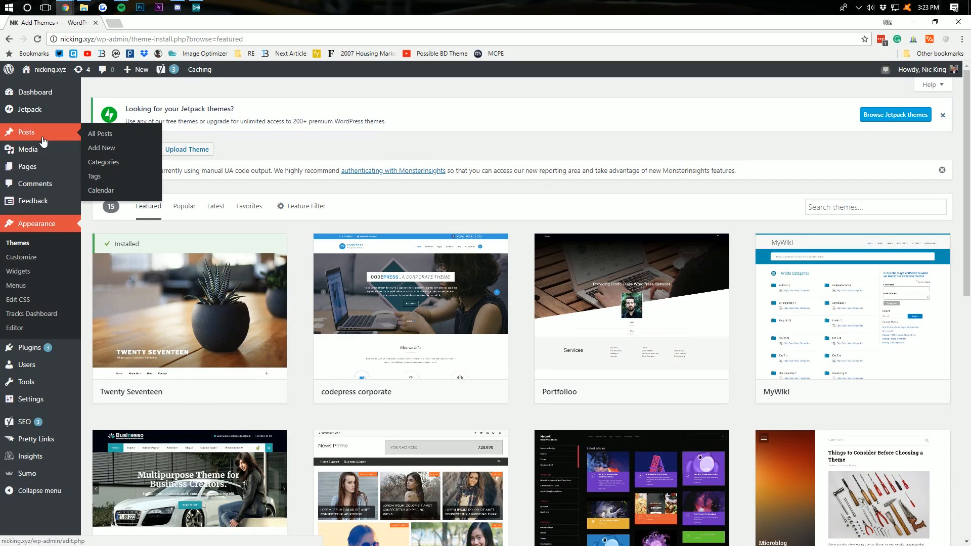
{"action": "left_click", "coordinate": [109, 148]}
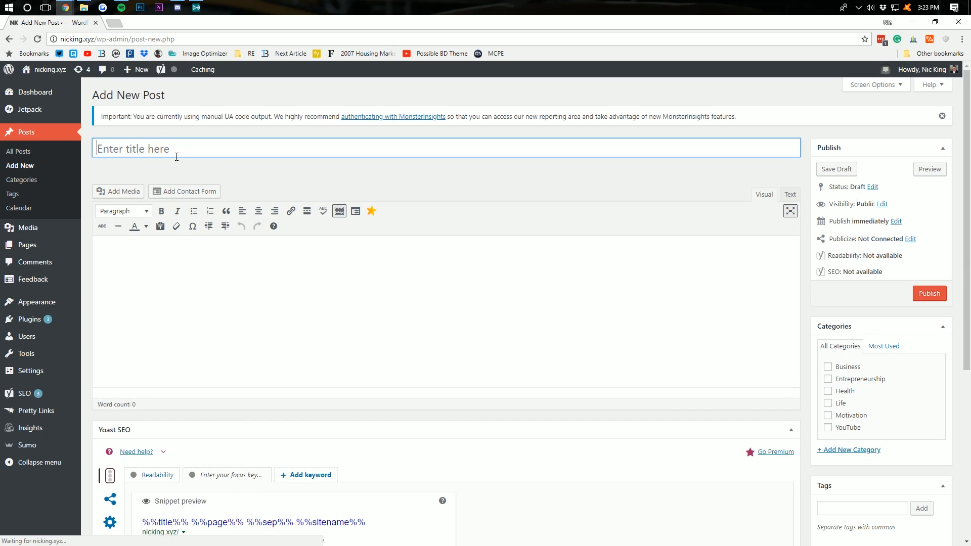
{"action": "left_click", "coordinate": [176, 157]}
{"action": "type", "text": "Title"}
{"action": "key", "text": "Tab"}
{"action": "type", "text": "W"}
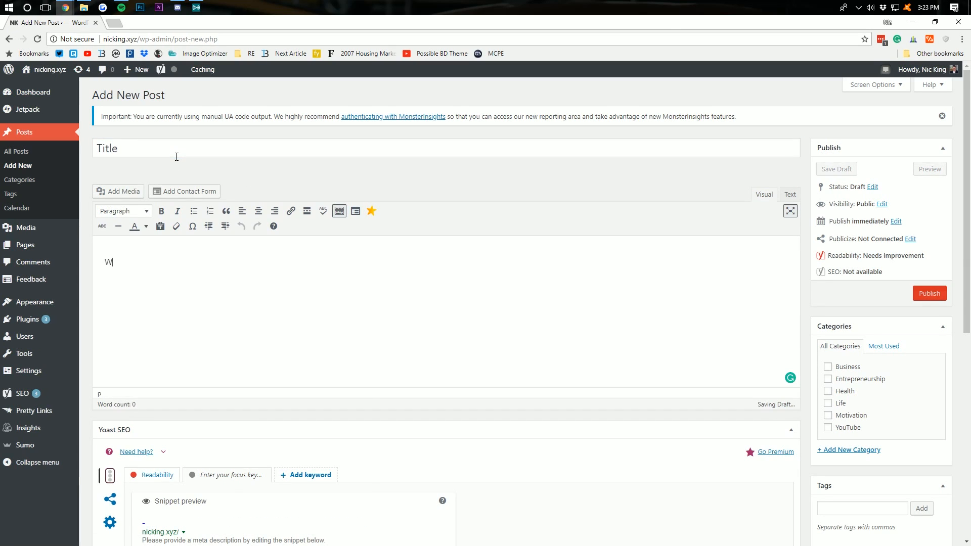
{"action": "type", "text": "ords paragrah"}
Step: Fill the post body with several filler paragraphs by copying and repeatedly pasting the word "paragraph" and then the whole block
{"action": "left_click_drag", "start_coordinate": [181, 261], "coordinate": [125, 263]}
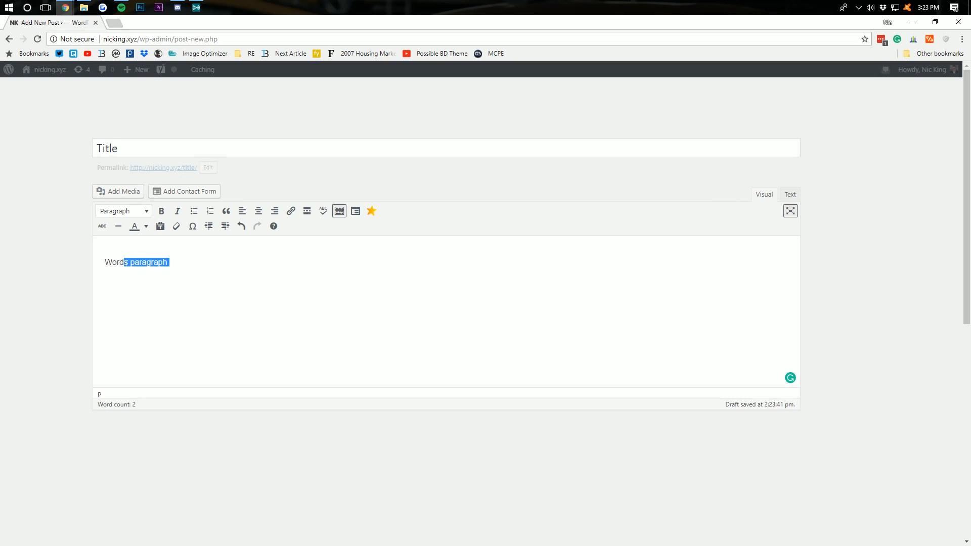
{"action": "key", "text": "ctrl+c"}
{"action": "key", "text": "ctrl+v"}
{"action": "key", "text": "ctrl+v"}
{"action": "key", "text": "ctrl+v"}
{"action": "key", "text": "ctrl+v"}
{"action": "key", "text": "ctrl+v"}
{"action": "key", "text": "ctrl+v"}
{"action": "key", "text": "ctrl+v"}
{"action": "key", "text": "ctrl+v"}
{"action": "key", "text": "ctrl+v"}
{"action": "key", "text": "ctrl+v"}
{"action": "key", "text": "ctrl+v"}
{"action": "key", "text": "ctrl+v"}
{"action": "key", "text": "ctrl+v"}
{"action": "key", "text": "ctrl+v"}
{"action": "key", "text": "ctrl+v"}
{"action": "key", "text": "ctrl+v"}
{"action": "key", "text": "ctrl+v"}
{"action": "key", "text": "ctrl+v"}
{"action": "key", "text": "ctrl+v"}
{"action": "key", "text": "ctrl+v"}
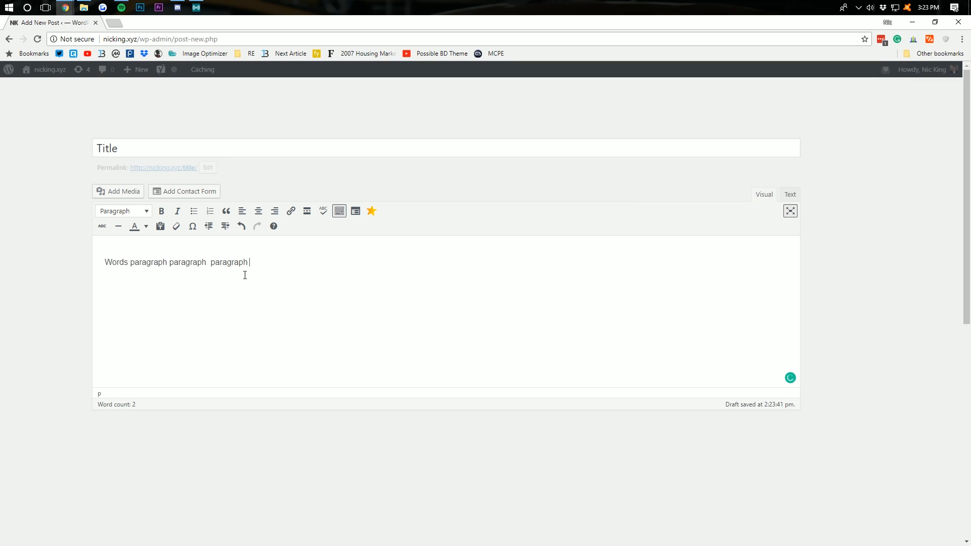
{"action": "key", "text": "ctrl+v"}
{"action": "key", "text": "ctrl+v"}
{"action": "key", "text": "ctrl+v"}
{"action": "key", "text": "ctrl+v"}
{"action": "key", "text": "ctrl+v"}
{"action": "key", "text": "ctrl+v"}
{"action": "key", "text": "ctrl+v"}
{"action": "key", "text": "ctrl+v"}
{"action": "key", "text": "ctrl+v"}
{"action": "key", "text": "ctrl+v"}
{"action": "key", "text": "ctrl+v"}
{"action": "key", "text": "ctrl+v"}
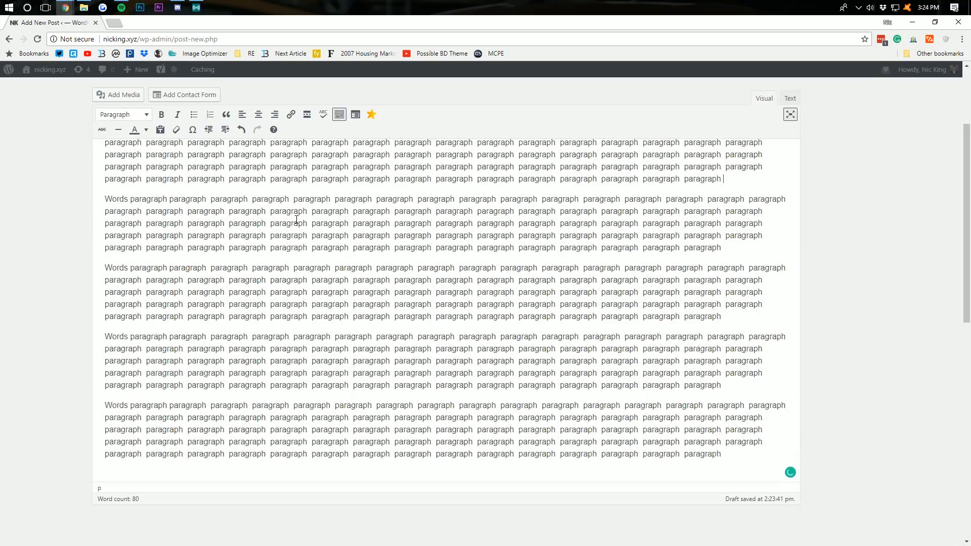
Step: Assign the post to the Life category, showing the new category form and the tags entry without adding anything
{"action": "scroll", "coordinate": [446, 287], "scroll_direction": "up", "scroll_amount": 3}
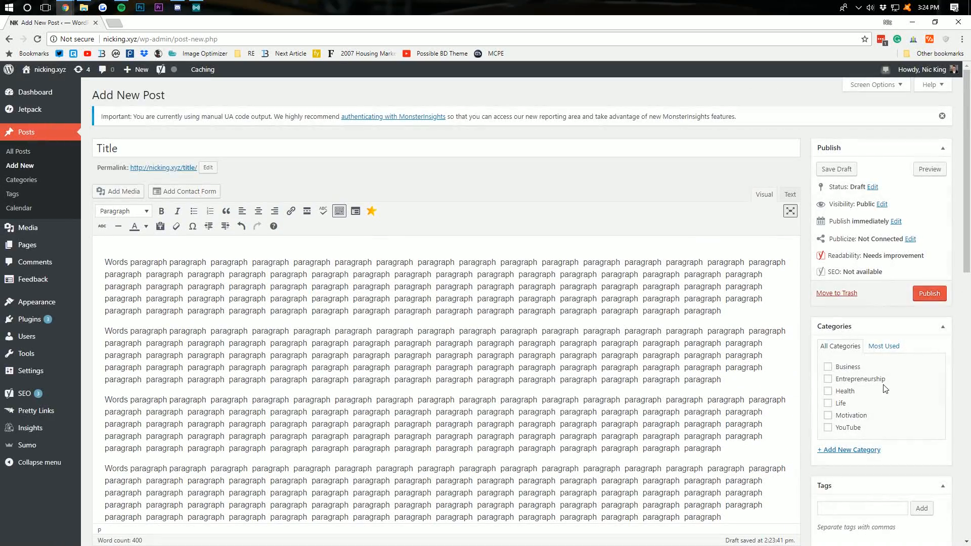
{"action": "scroll", "coordinate": [855, 304], "scroll_direction": "down", "scroll_amount": 2}
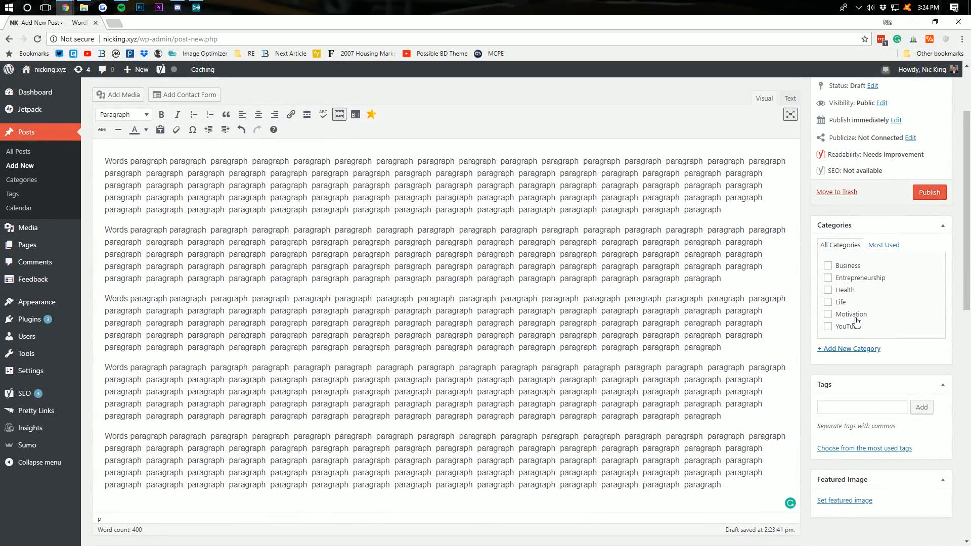
{"action": "left_click", "coordinate": [855, 348]}
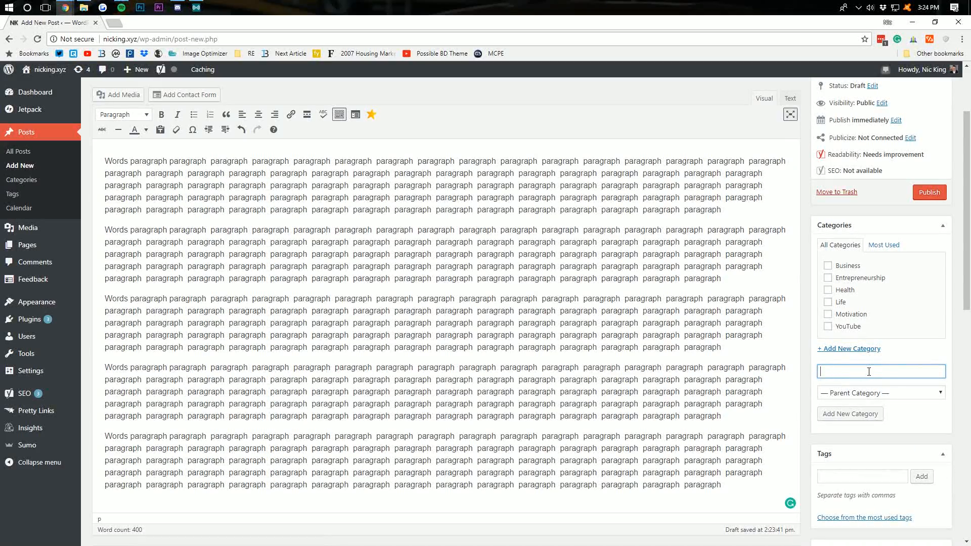
{"action": "left_click", "coordinate": [832, 306]}
{"action": "scroll", "coordinate": [833, 309], "scroll_direction": "down", "scroll_amount": 4}
{"action": "left_click", "coordinate": [849, 277]}
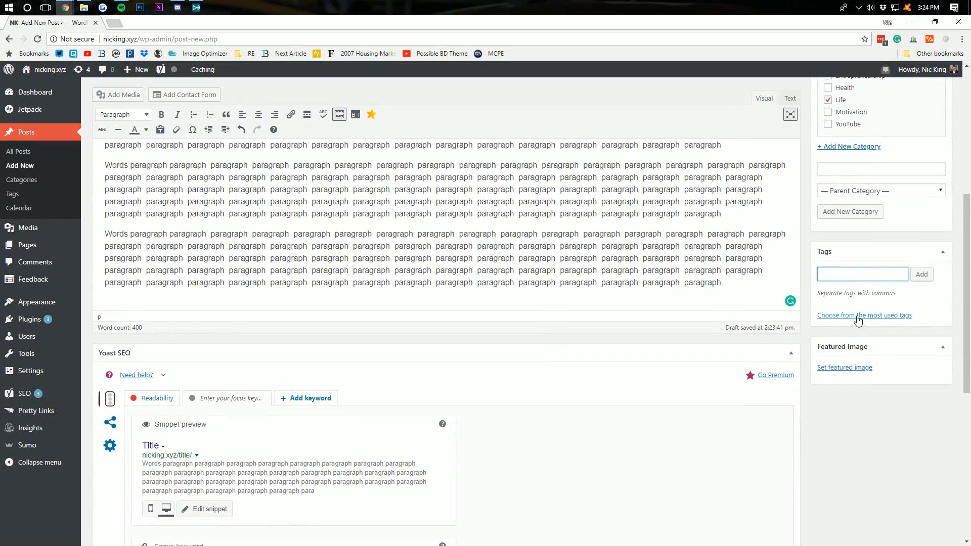
Step: Open the featured image chooser and show its file upload dialog, cancelling without choosing a file
{"action": "scroll", "coordinate": [841, 373], "scroll_direction": "down", "scroll_amount": 1}
{"action": "left_click", "coordinate": [840, 315]}
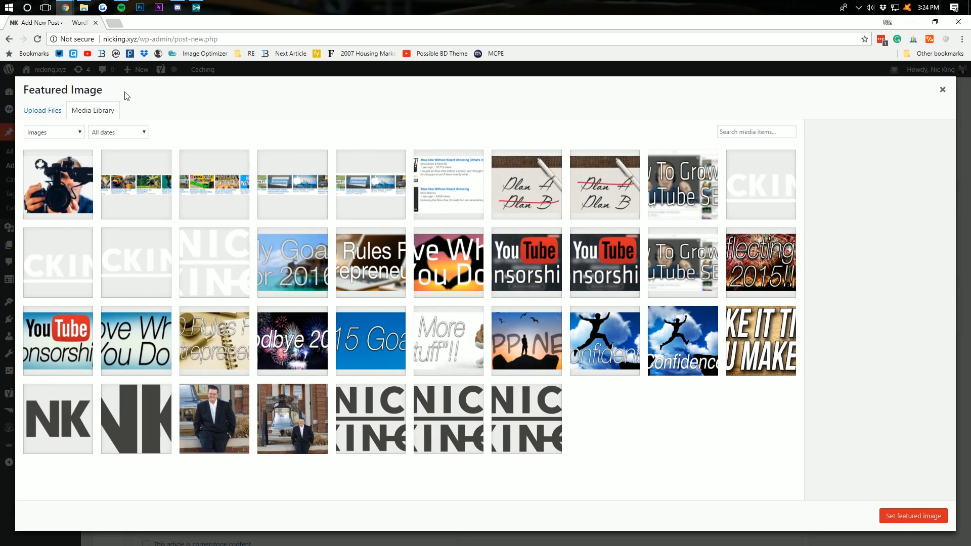
{"action": "left_click", "coordinate": [40, 116]}
{"action": "left_click", "coordinate": [450, 296]}
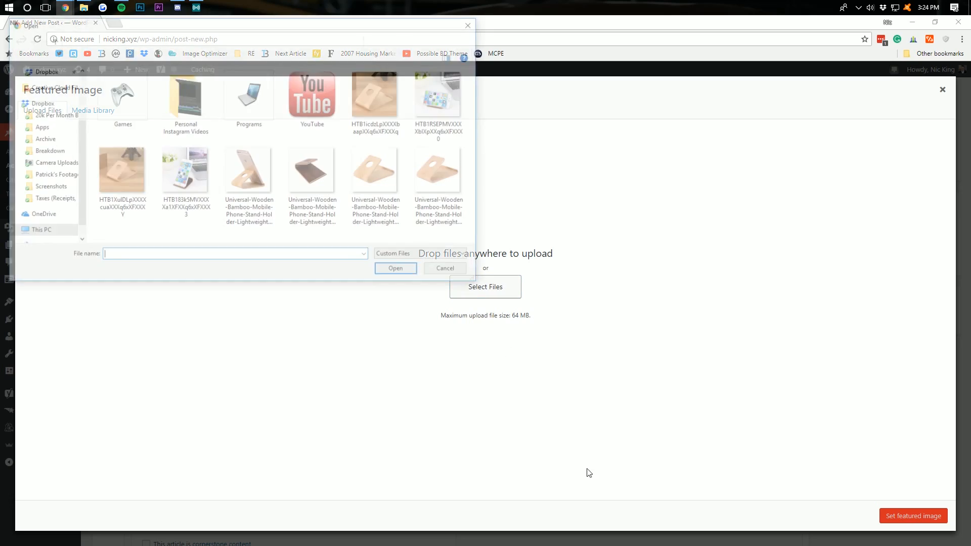
{"action": "left_click", "coordinate": [473, 273]}
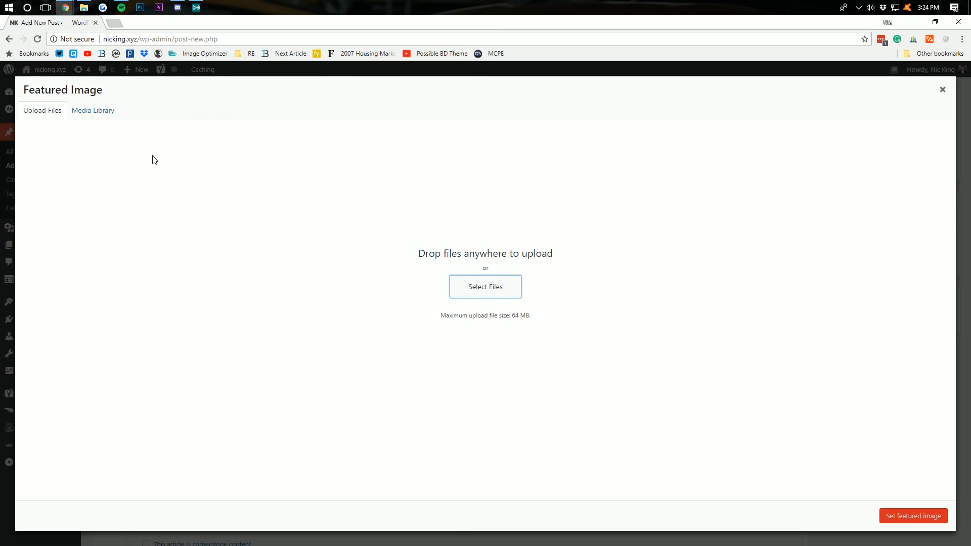
Step: Set the camera photo Thumbnail-Thumbnail.png from the media library as the post's featured image
{"action": "left_click", "coordinate": [104, 111]}
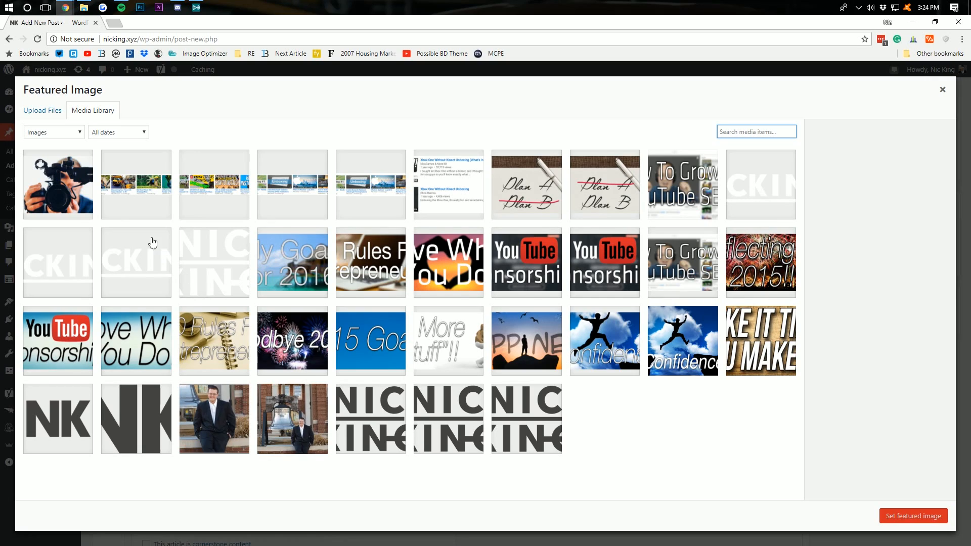
{"action": "left_click", "coordinate": [71, 172]}
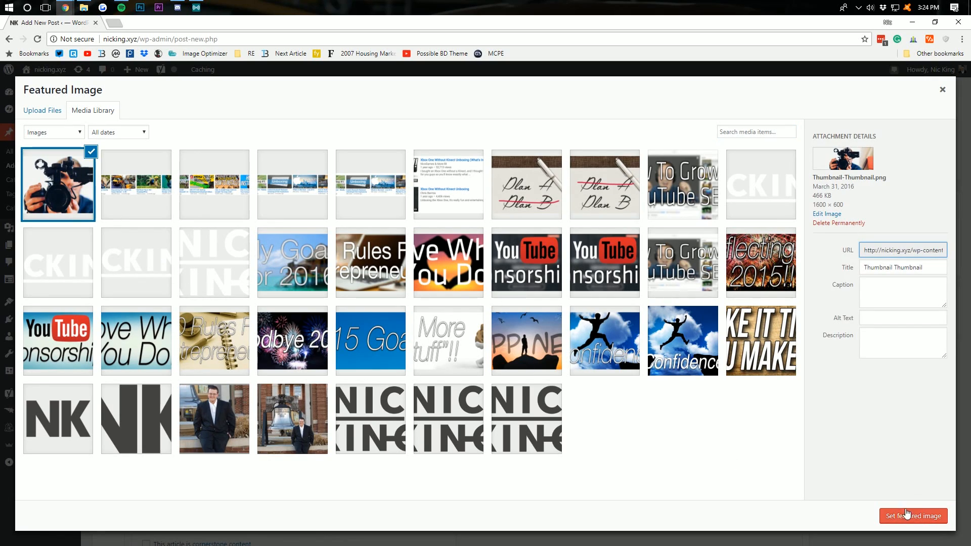
{"action": "left_click_drag", "start_coordinate": [855, 208], "coordinate": [811, 205]}
{"action": "left_click", "coordinate": [814, 204]}
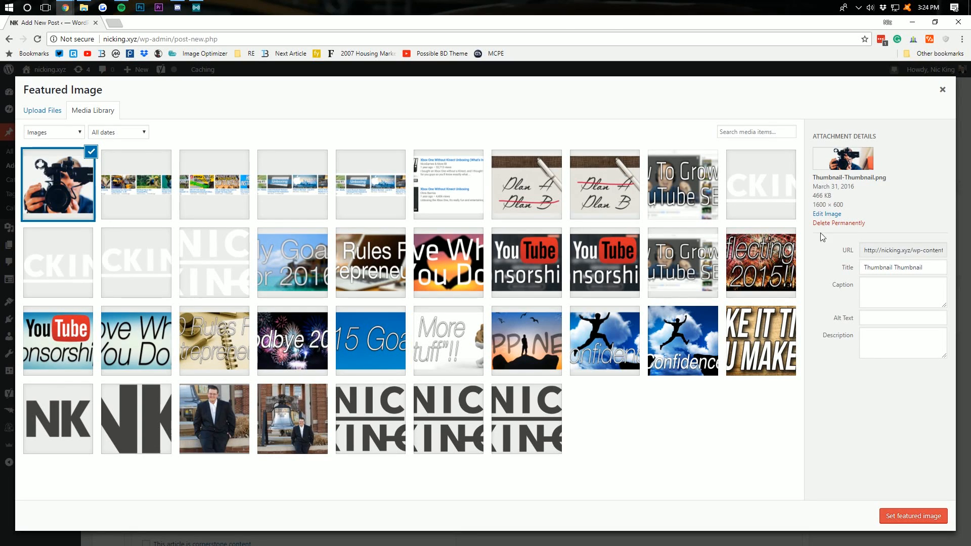
{"action": "left_click", "coordinate": [913, 515]}
Step: Look over the Yoast SEO section below the post body and save the post as a draft
{"action": "scroll", "coordinate": [400, 309], "scroll_direction": "down", "scroll_amount": 4}
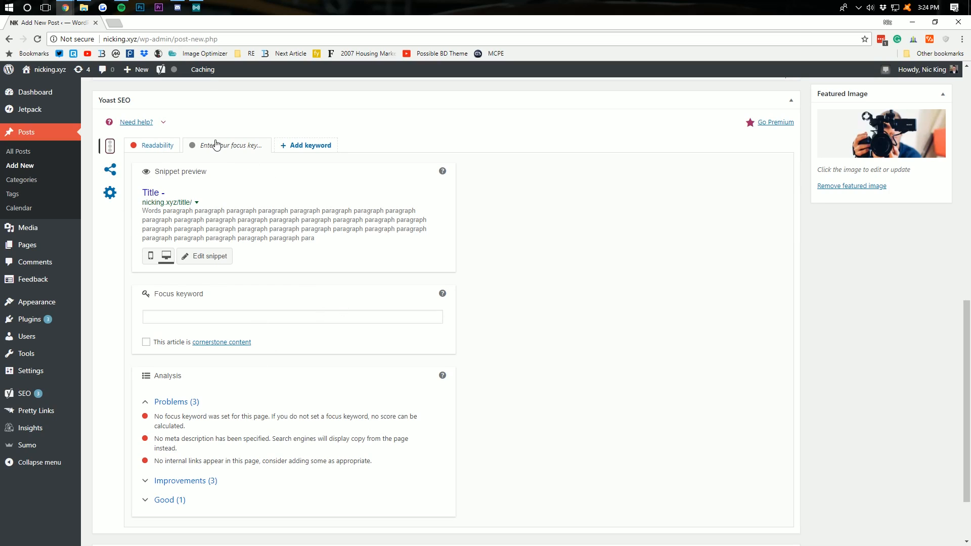
{"action": "left_click_drag", "start_coordinate": [142, 102], "coordinate": [133, 102]}
{"action": "scroll", "coordinate": [311, 300], "scroll_direction": "down", "scroll_amount": 2}
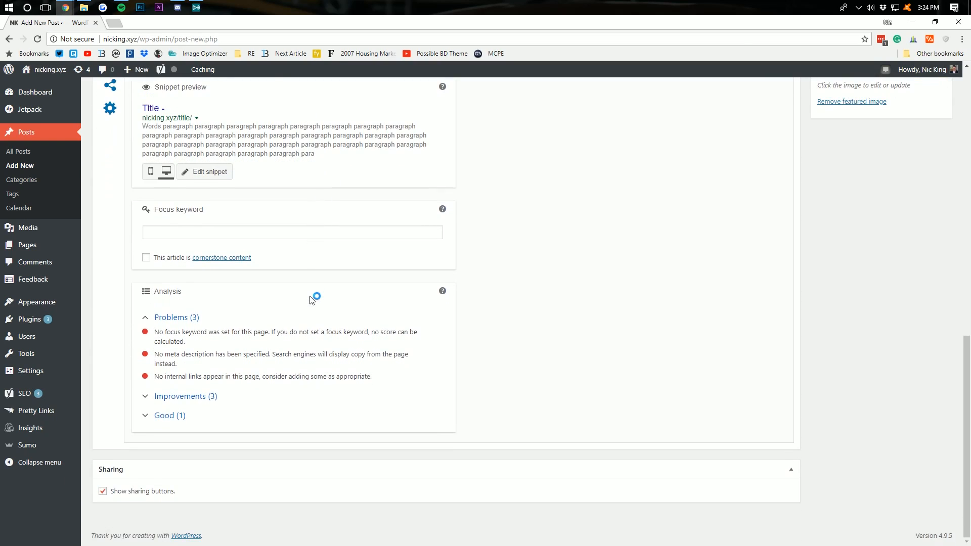
{"action": "scroll", "coordinate": [408, 392], "scroll_direction": "up", "scroll_amount": 15}
{"action": "left_click", "coordinate": [834, 168]}
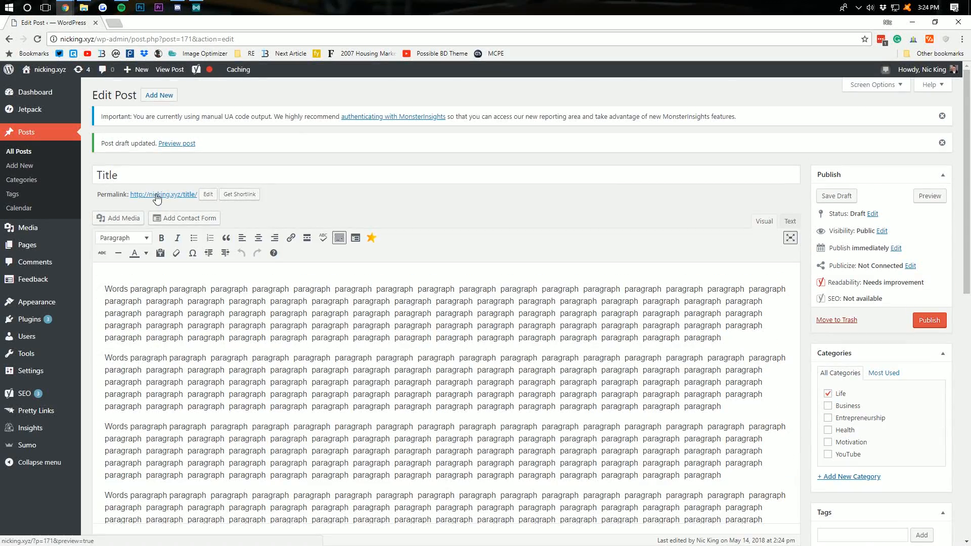
Step: Preview the draft post through its permalink, look over the page and close the preview
{"action": "left_click", "coordinate": [161, 196]}
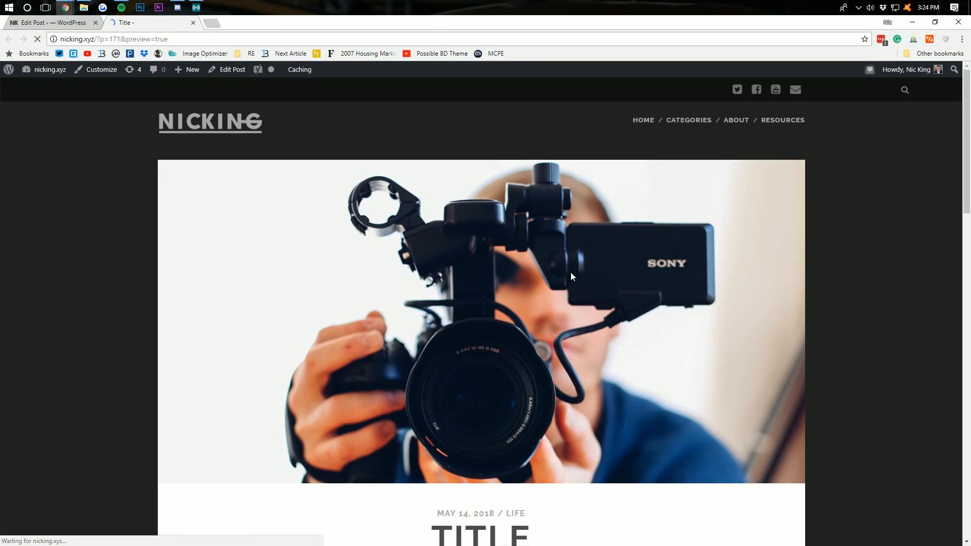
{"action": "scroll", "coordinate": [496, 257], "scroll_direction": "down", "scroll_amount": 5}
{"action": "left_click_drag", "start_coordinate": [570, 271], "coordinate": [419, 283]}
{"action": "left_click", "coordinate": [418, 283]}
{"action": "scroll", "coordinate": [364, 206], "scroll_direction": "down", "scroll_amount": 10}
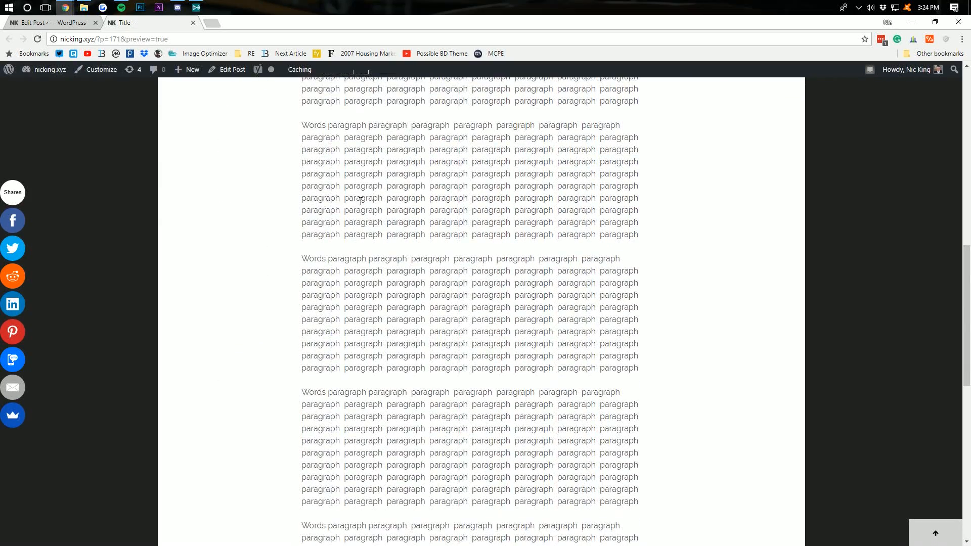
{"action": "scroll", "coordinate": [375, 252], "scroll_direction": "up", "scroll_amount": 20}
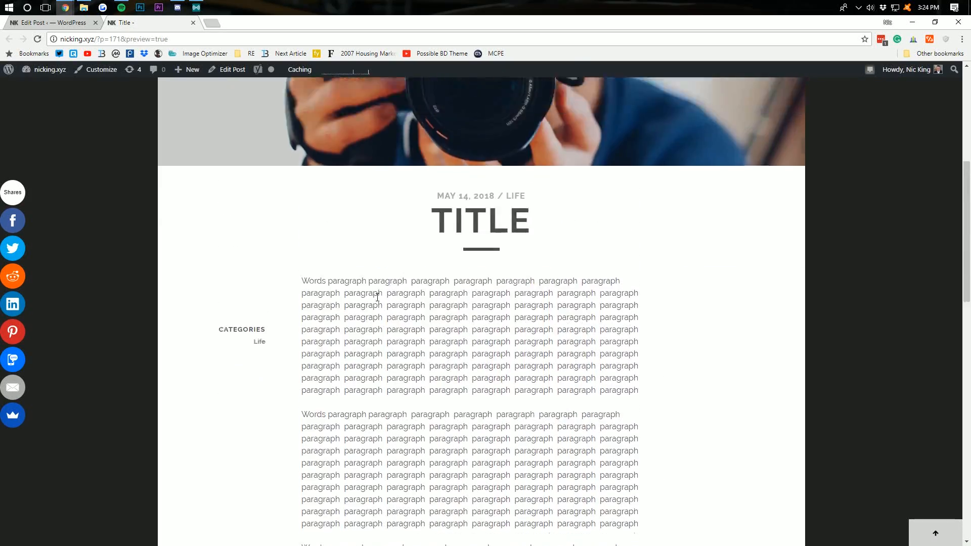
{"action": "key", "text": "ctrl+w"}
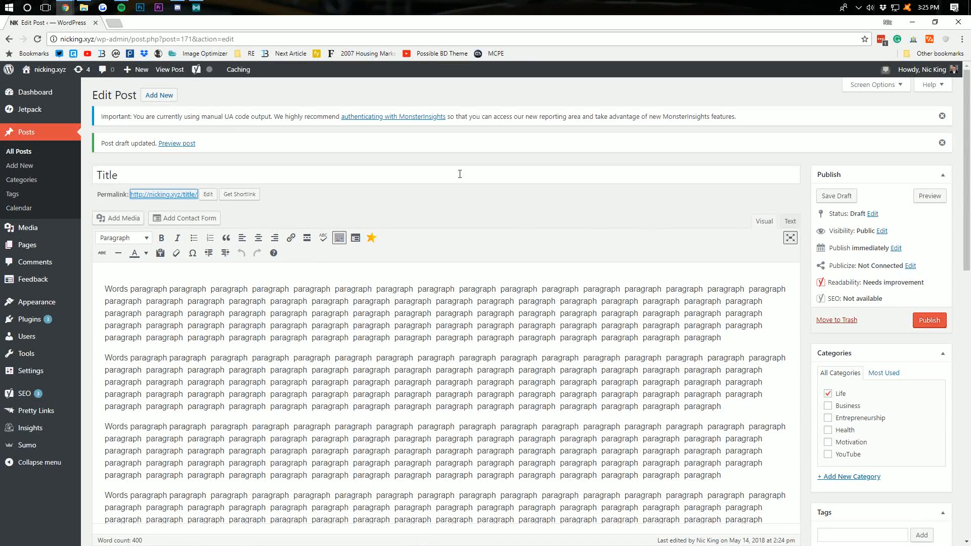
Step: List all posts and show the available actions for the draft "Title"
{"action": "left_click", "coordinate": [29, 151]}
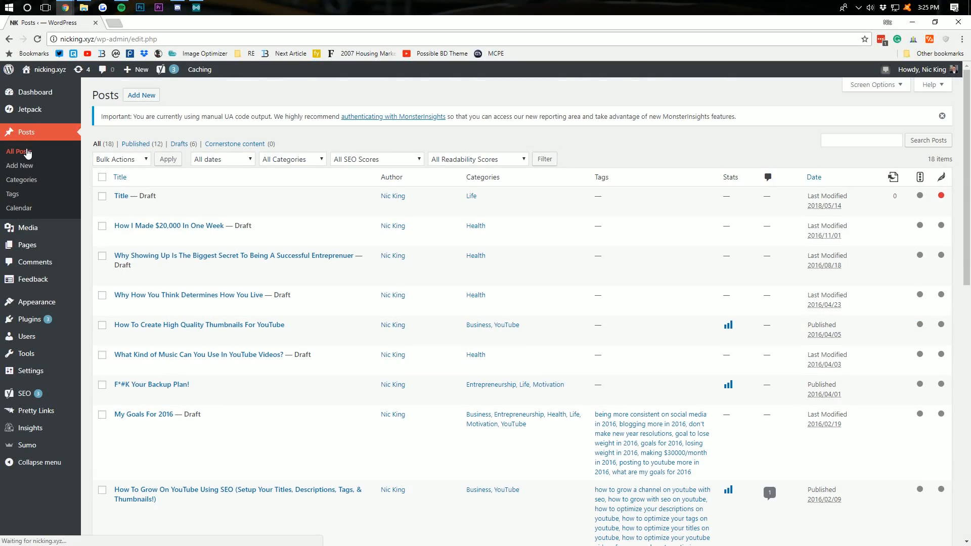
{"action": "mouse_move", "coordinate": [216, 208]}
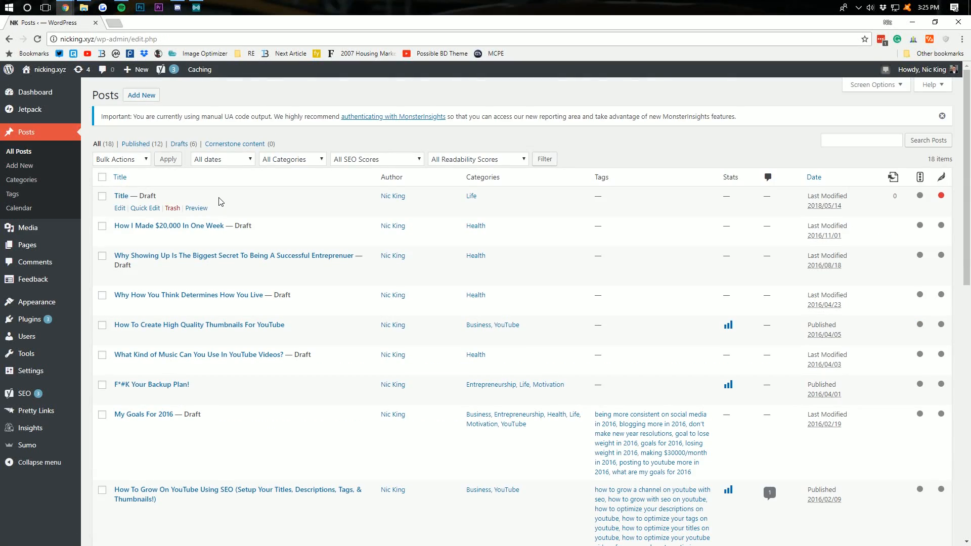